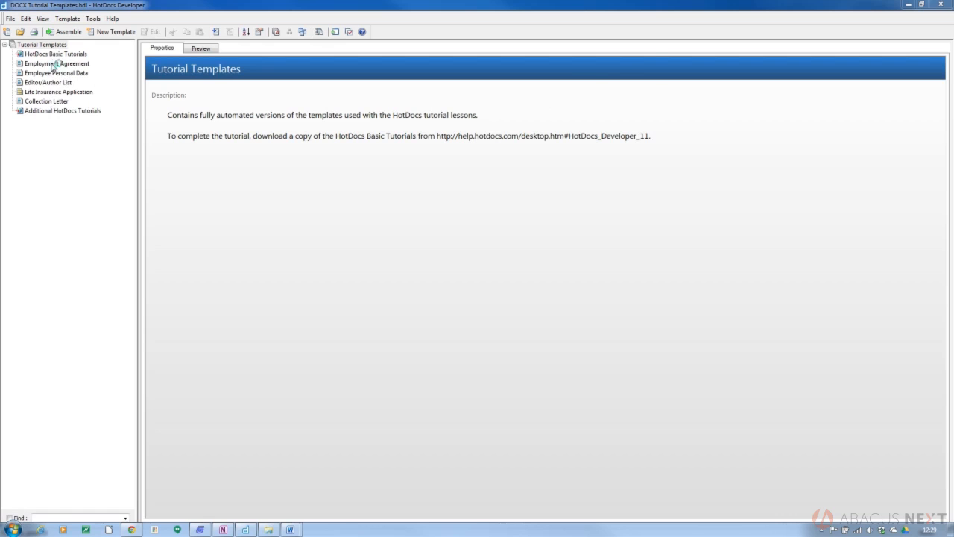
- Show the Employment Agreement template's properties, trying a multi-selection, then select only Editor/Author List
left_click(55, 64)
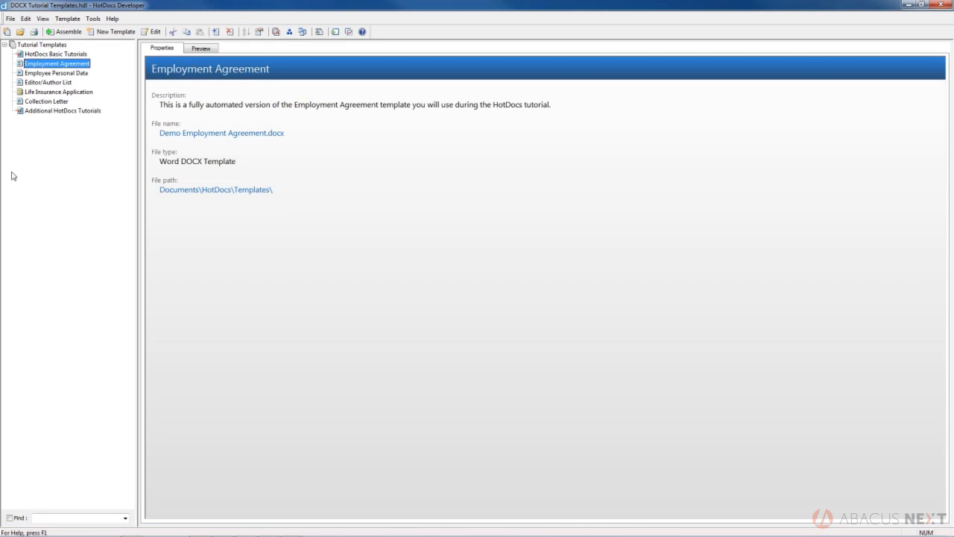
left_click(34, 74, "ctrl")
left_click(36, 83, "ctrl")
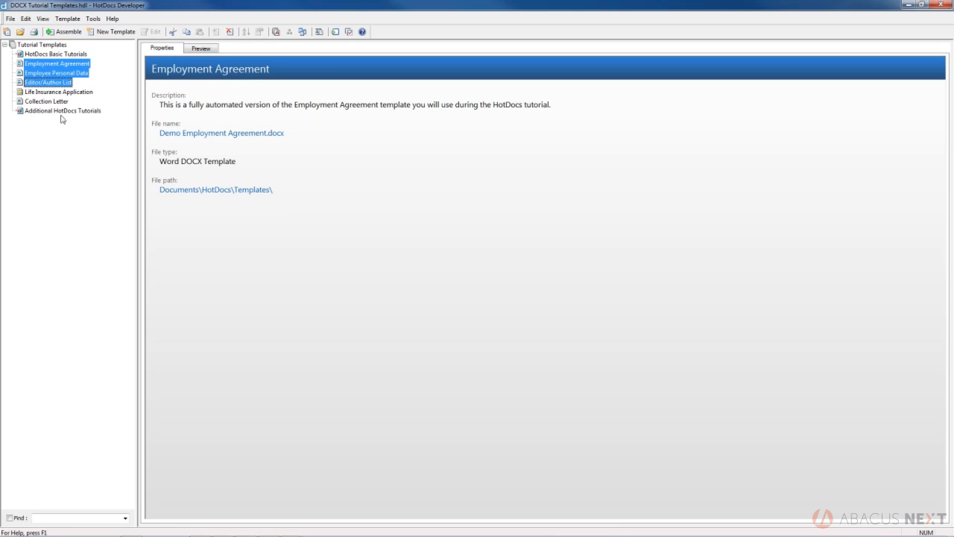
left_click(96, 84)
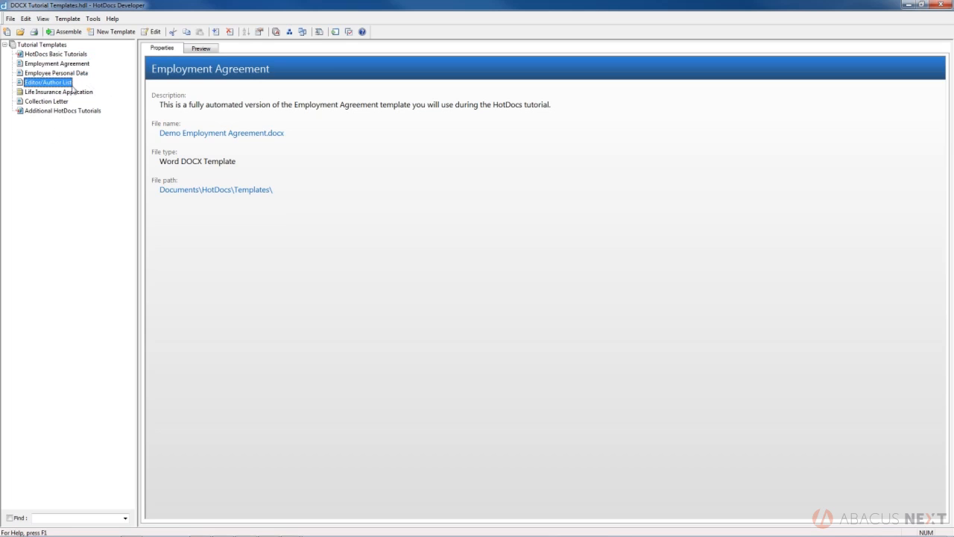
left_click(55, 65)
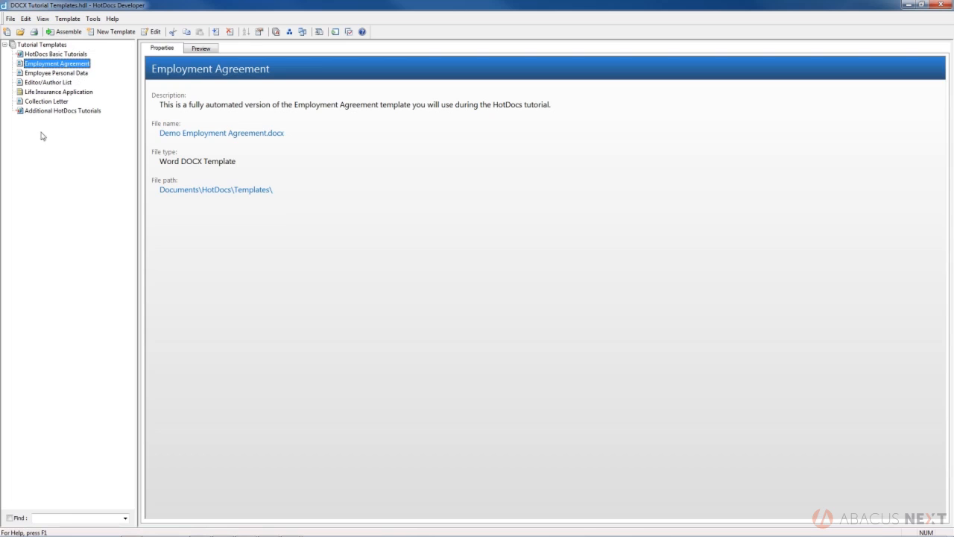
- Start assembling the Employment Agreement template from the library tree
double_click(58, 66)
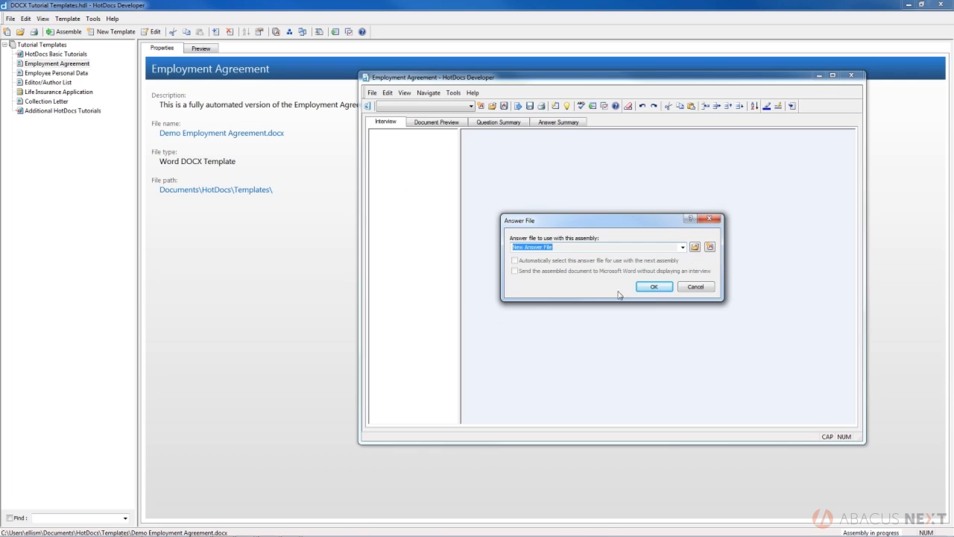
left_click(694, 248)
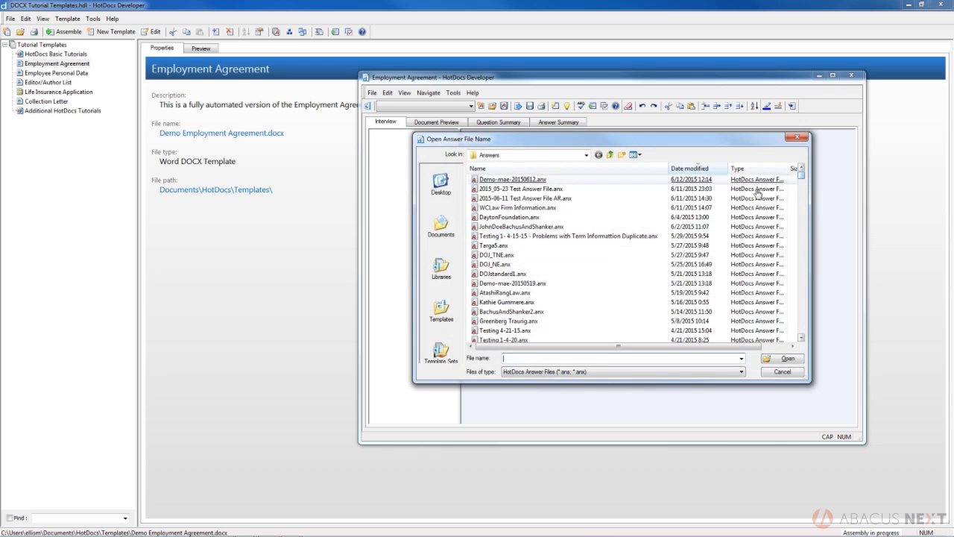
left_click(780, 372)
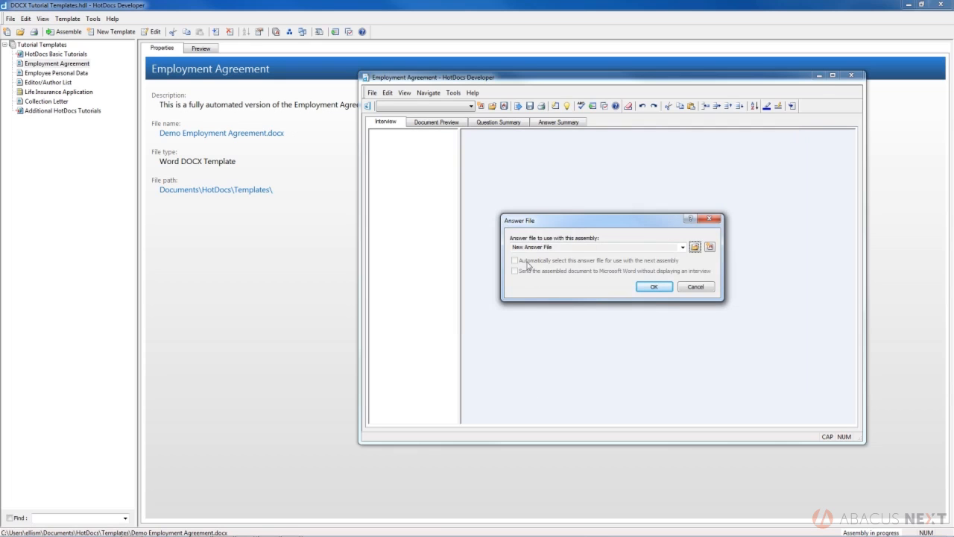
- Confirm New Answer File to begin the Employment Agreement interview
left_click(653, 287)
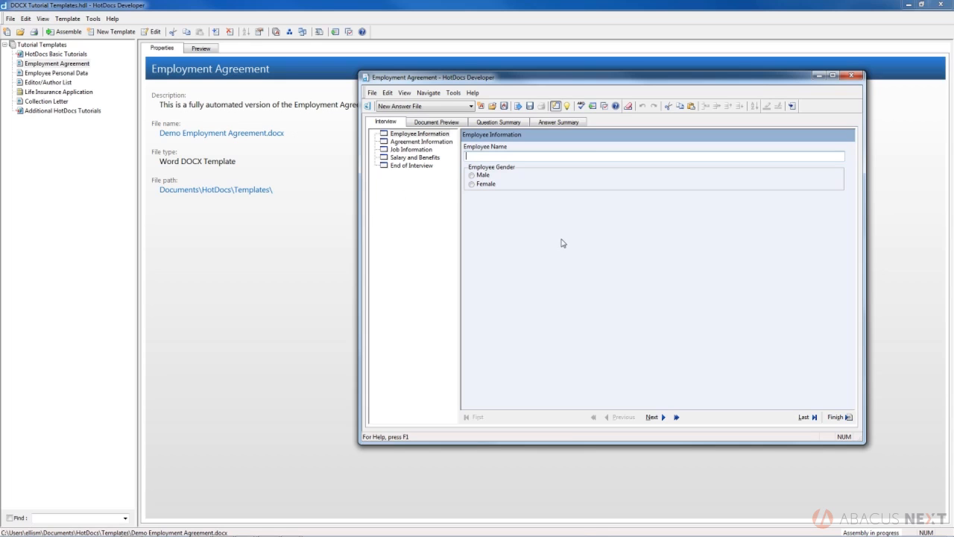
- Enter the employee's name, choose Male as gender, and continue to Agreement Information
key("Tab")
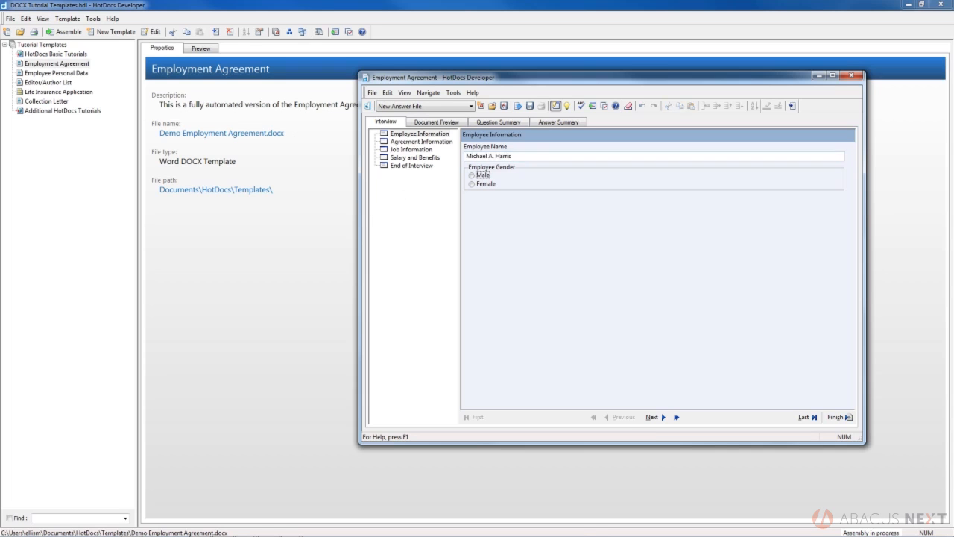
left_click(475, 175)
left_click(573, 154)
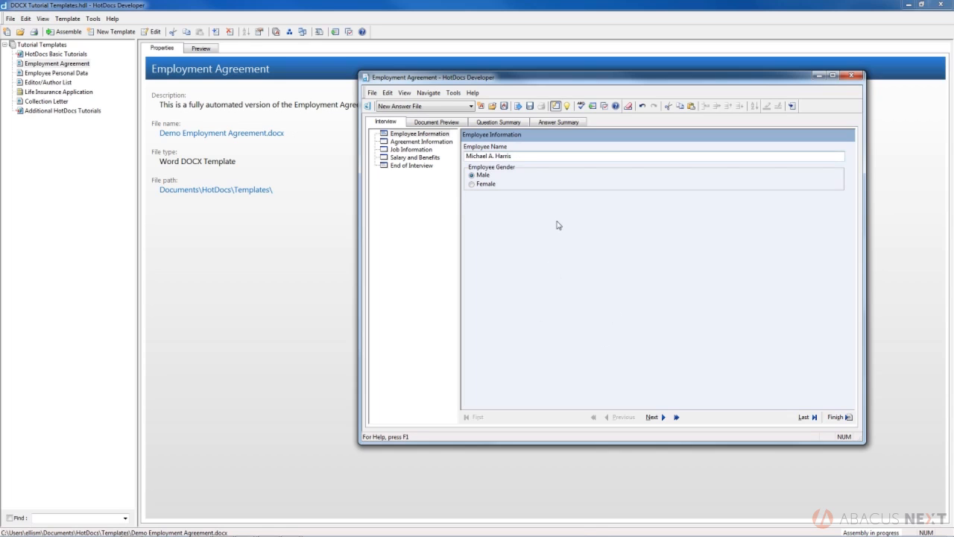
key("Tab")
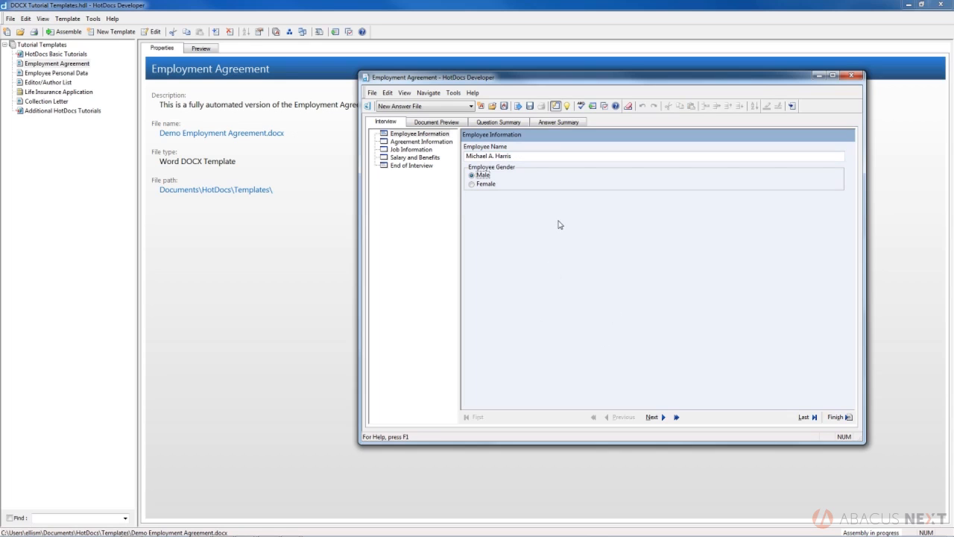
key("Tab")
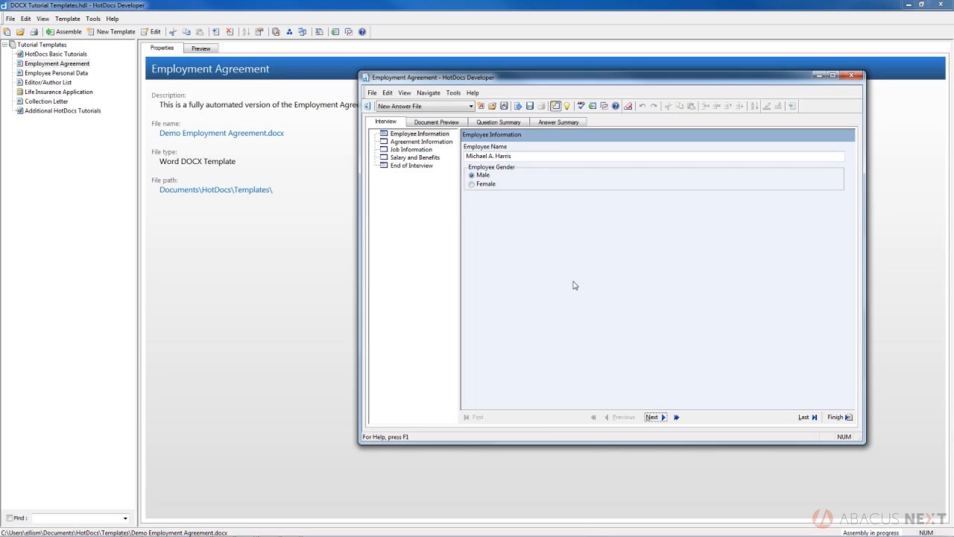
left_click(654, 417)
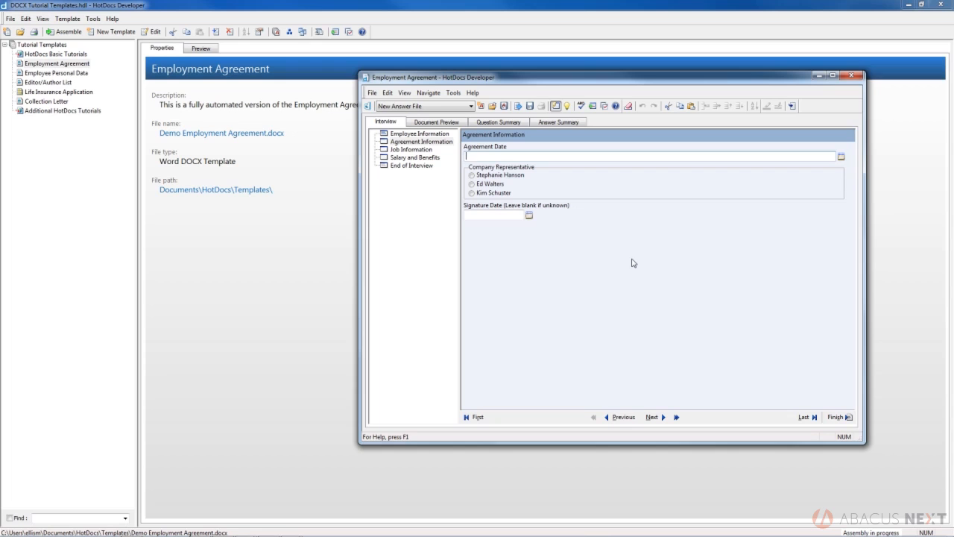
- Enter 6/3/2015 as the Agreement Date so it reads June 3, 2015, then select it
type("6")
type("/3/2015")
key("Tab")
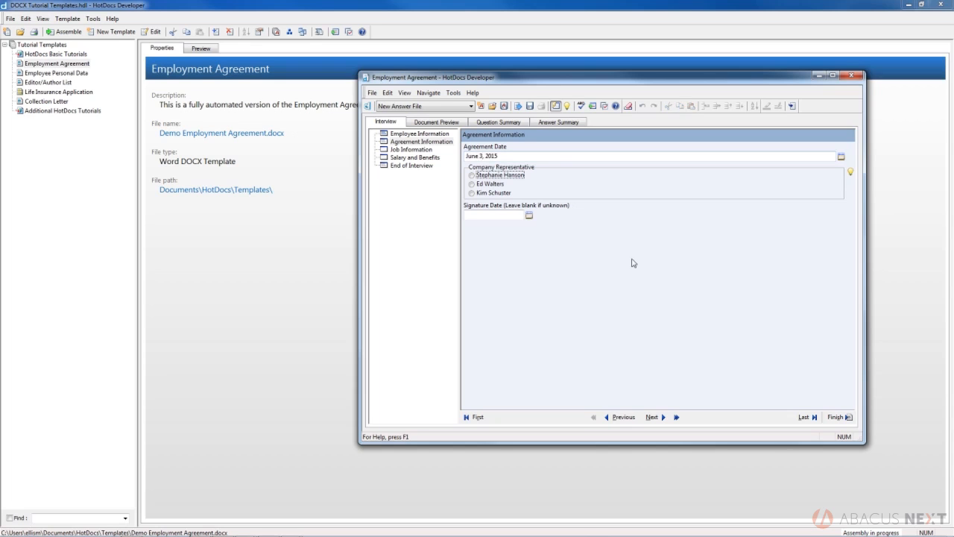
left_click(507, 156)
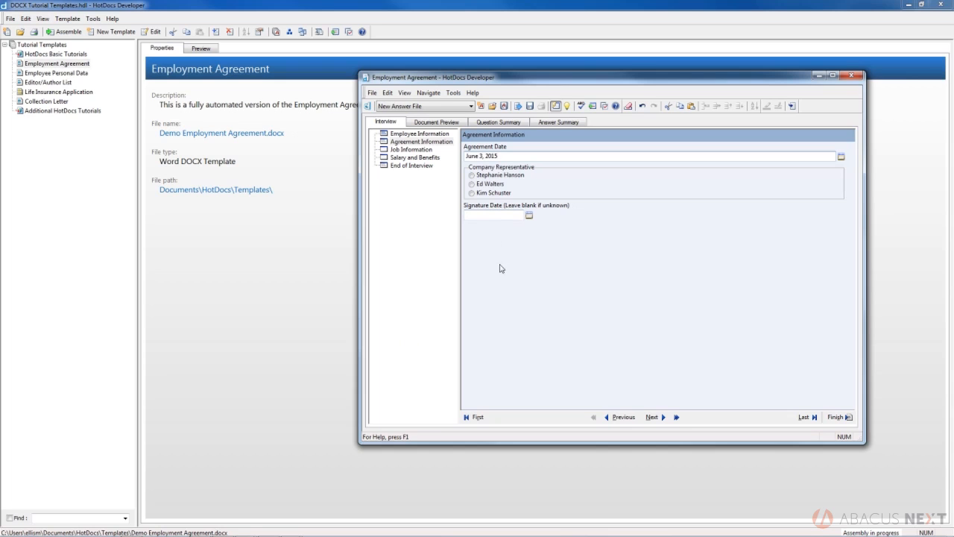
left_click_drag(506, 155, 461, 148)
- Pick June 12, 2015 from the Agreement Date calendar, then select the date text
left_click(528, 214)
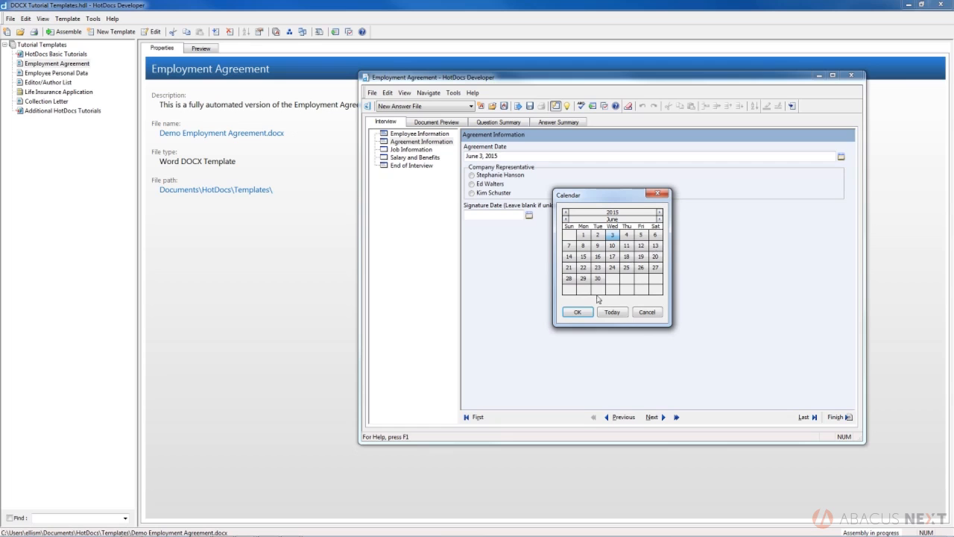
left_click(660, 212)
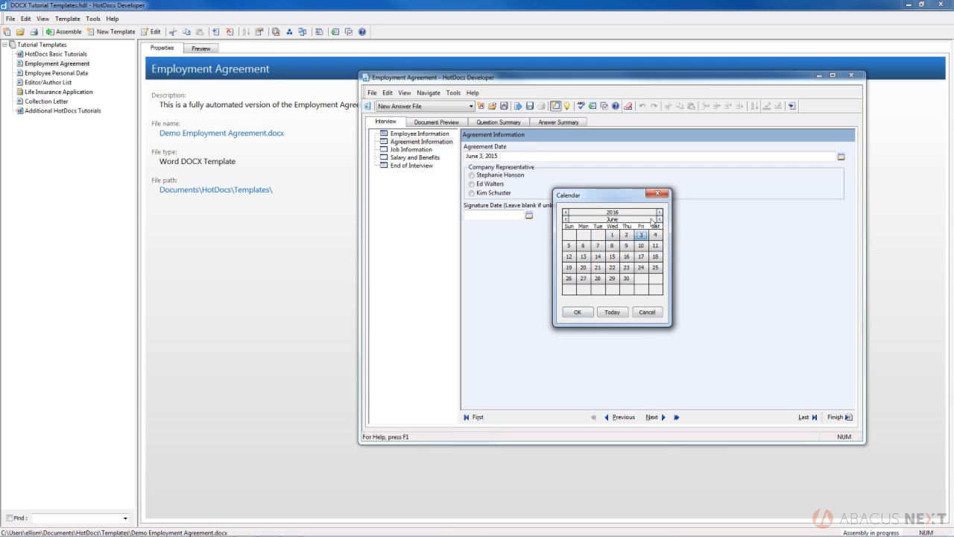
left_click(565, 211)
left_click(660, 219)
left_click(659, 219)
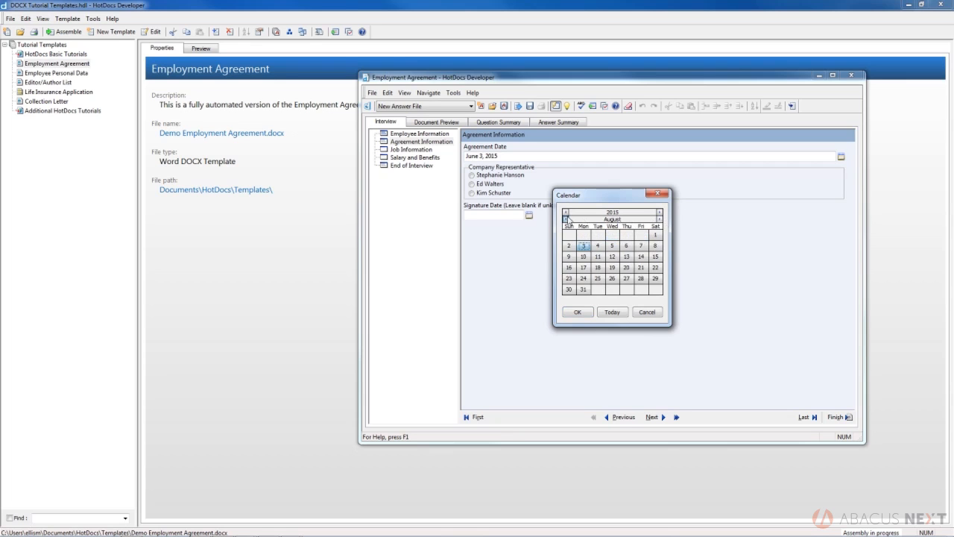
left_click(566, 218)
left_click(566, 219)
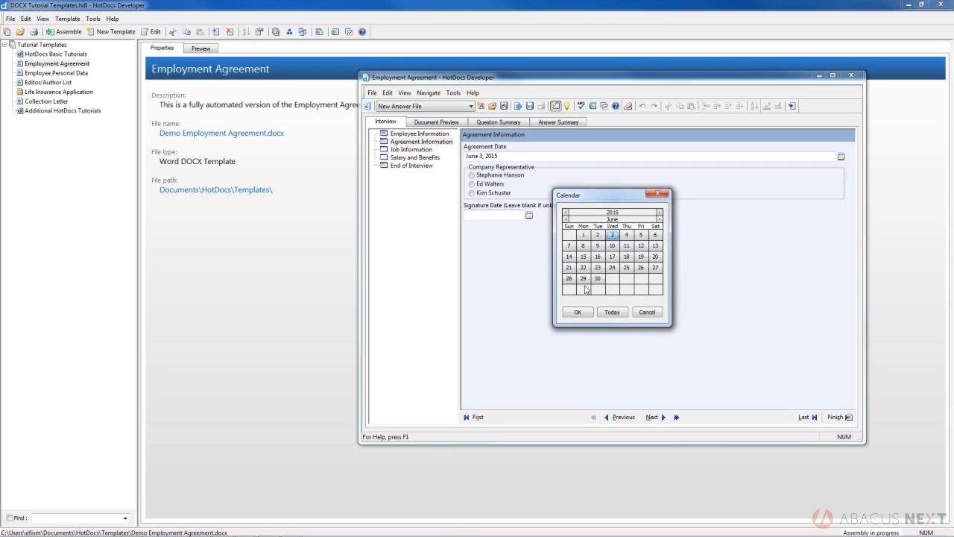
left_click(640, 248)
left_click(579, 312)
left_click(512, 157)
left_click_drag(513, 158, 465, 157)
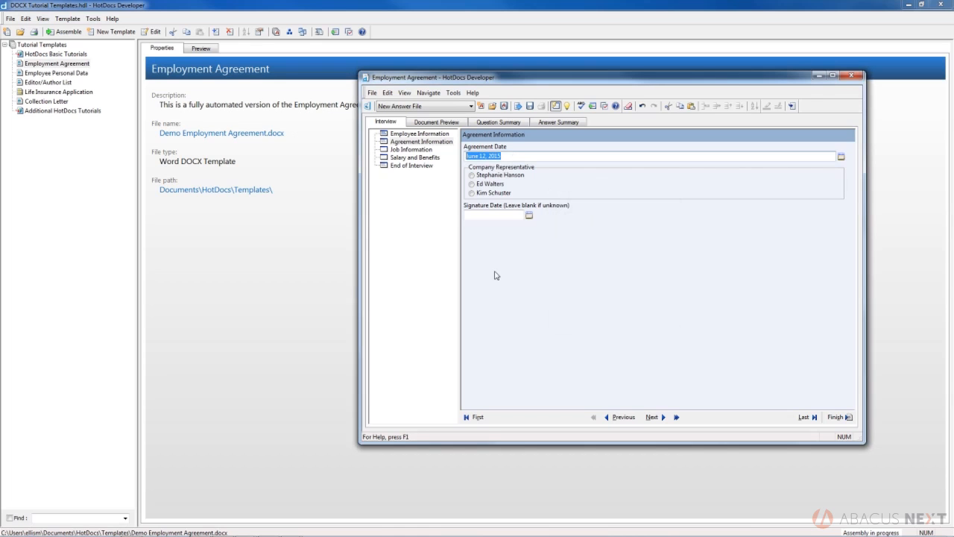
- Replace the selected date with today's date via the t shortcut, giving June 12, 2015
type("t")
key("Tab")
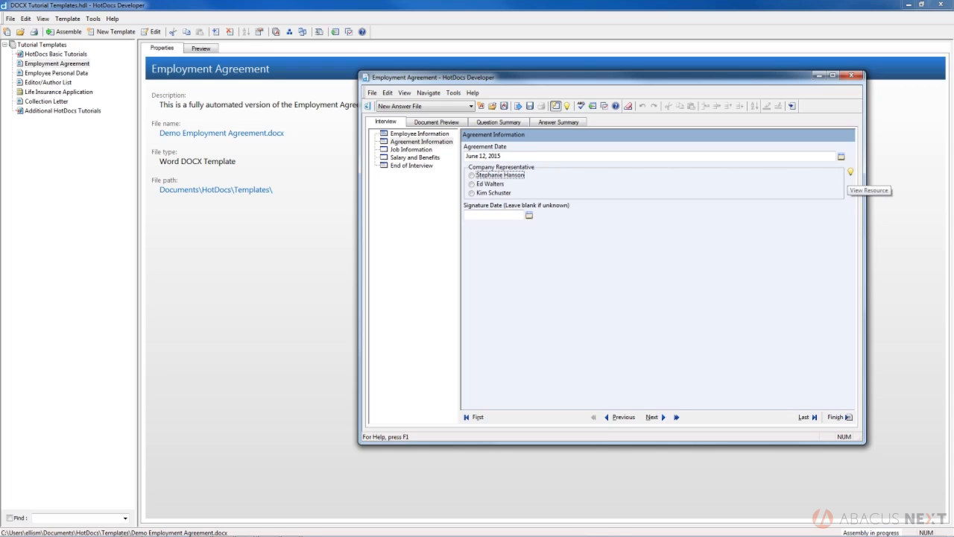
- After reading the representative note, choose the editorial-employees signer as Company Representative
left_click(850, 171)
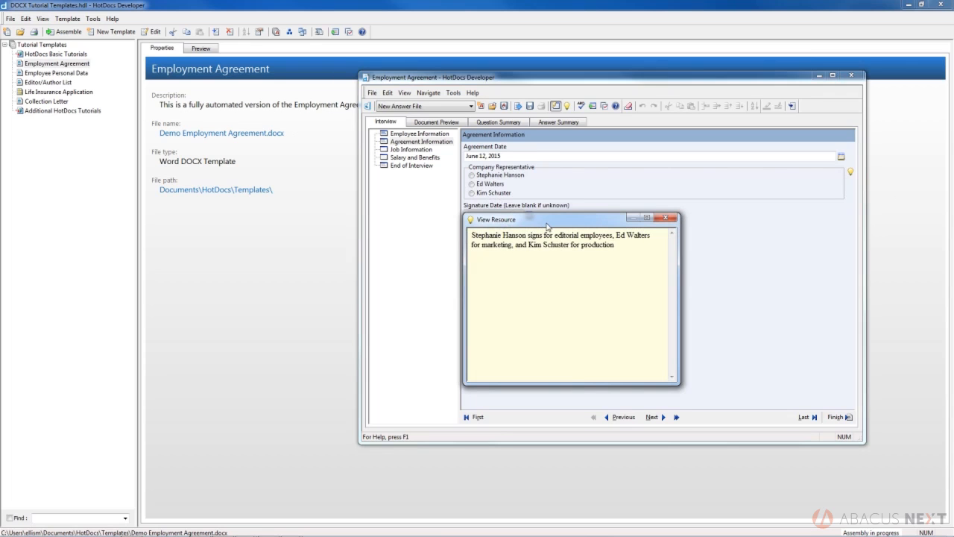
left_click(669, 217)
left_click(490, 177)
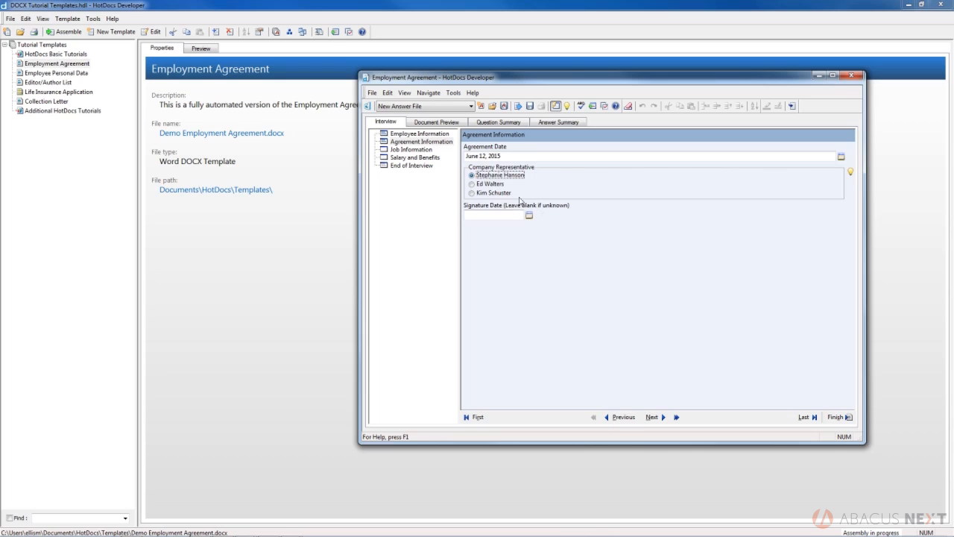
left_click(492, 214)
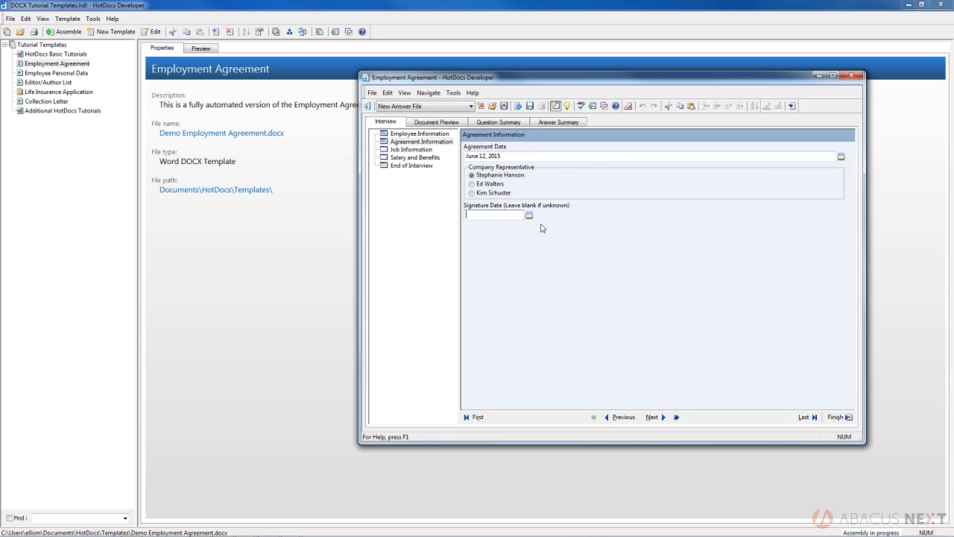